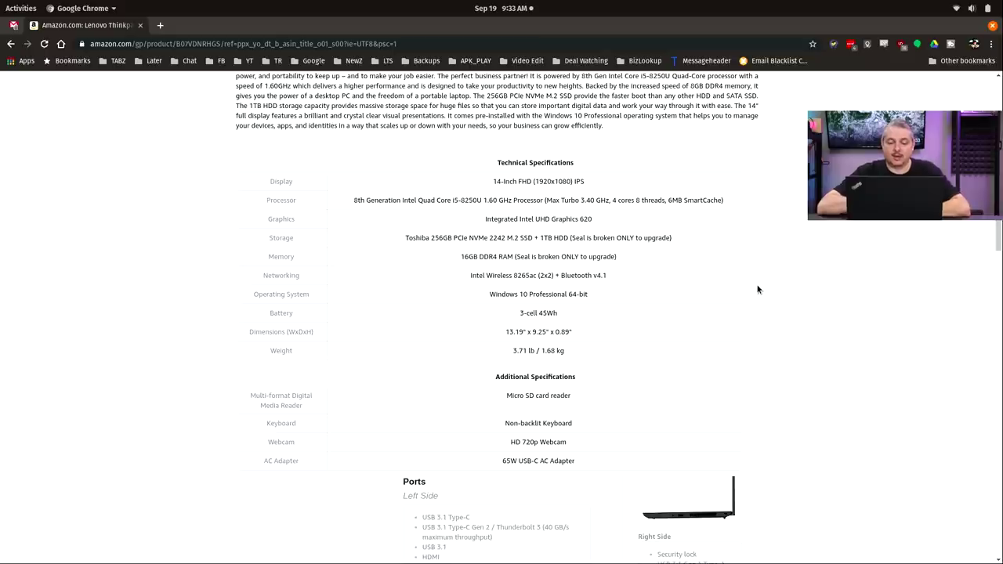
Scroll through Launchpad bug #1803600 about the Elantech touchpad failing after the 18.10 upgrade.
{"action": "scroll", "coordinate": [757, 289], "scroll_direction": "down", "scroll_amount": 2}
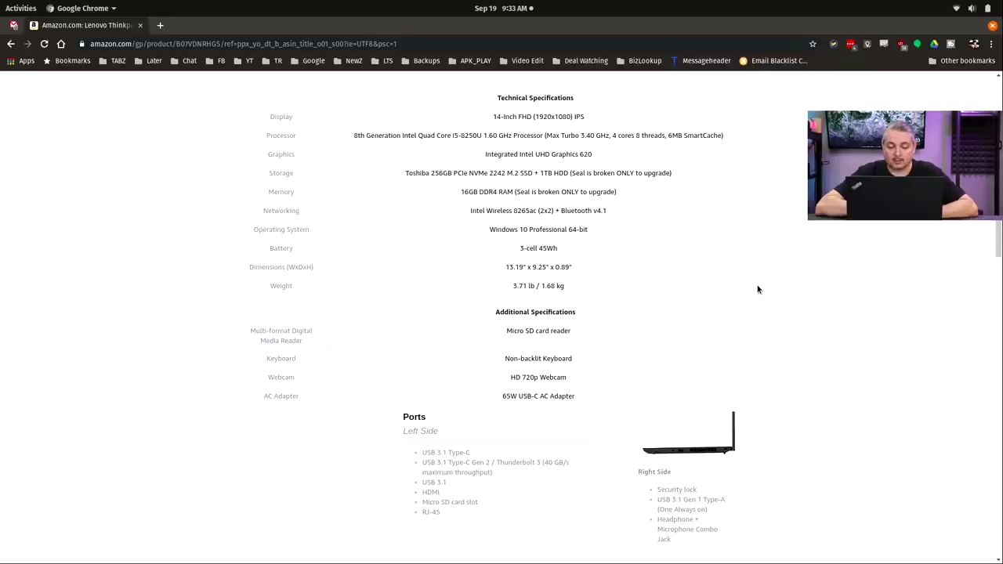
{"action": "scroll", "coordinate": [757, 290], "scroll_direction": "down", "scroll_amount": 1}
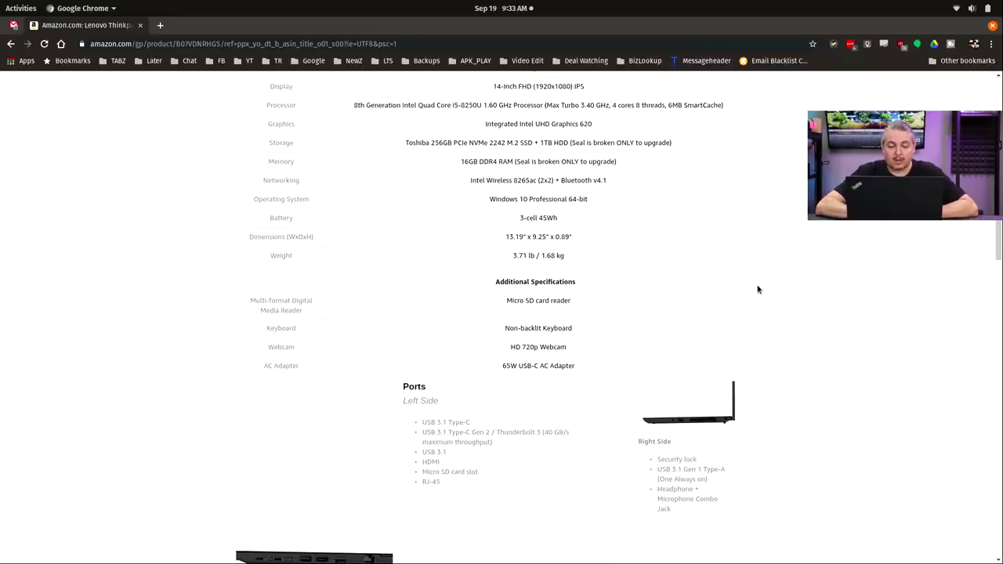
{"action": "scroll", "coordinate": [757, 290], "scroll_direction": "down", "scroll_amount": 1}
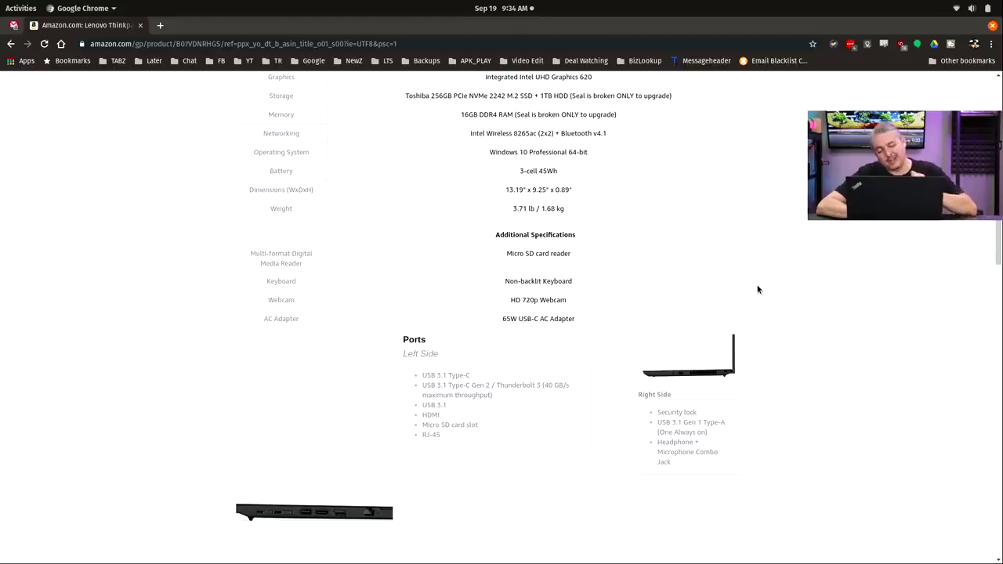
{"action": "scroll", "coordinate": [757, 290], "scroll_direction": "down", "scroll_amount": 2}
{"action": "scroll", "coordinate": [757, 290], "scroll_direction": "up", "scroll_amount": 15}
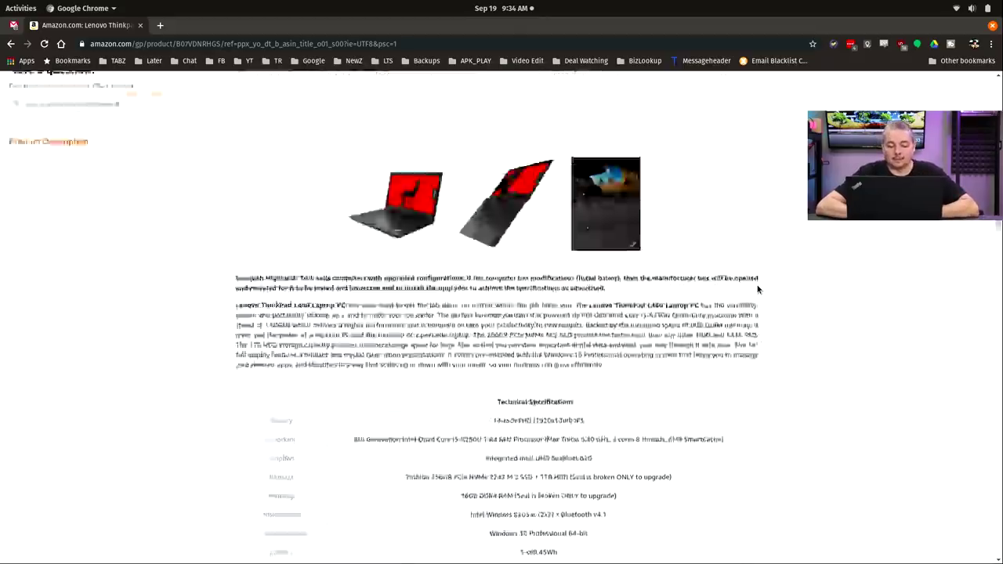
{"action": "scroll", "coordinate": [757, 289], "scroll_direction": "up", "scroll_amount": 12}
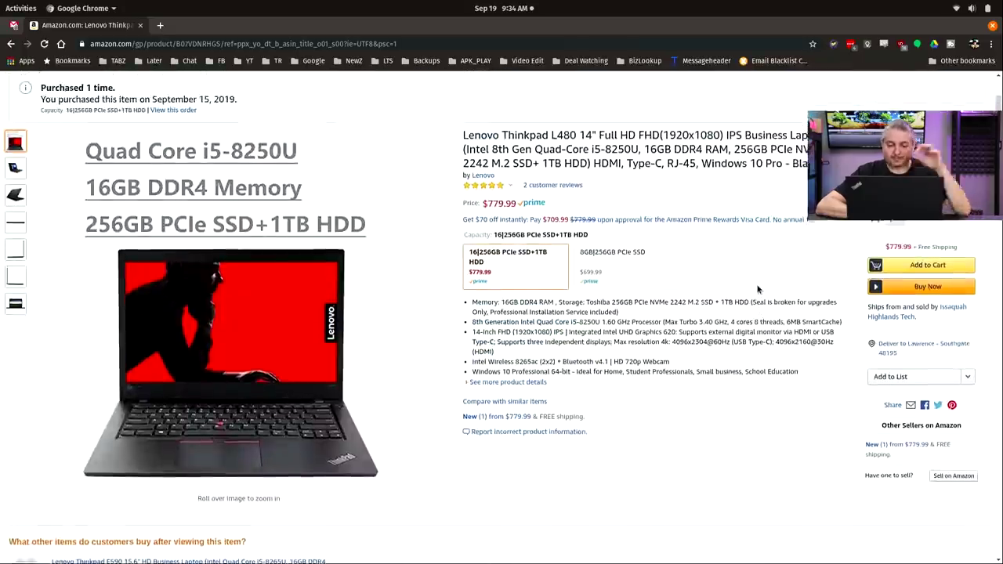
{"action": "scroll", "coordinate": [757, 290], "scroll_direction": "down", "scroll_amount": 3}
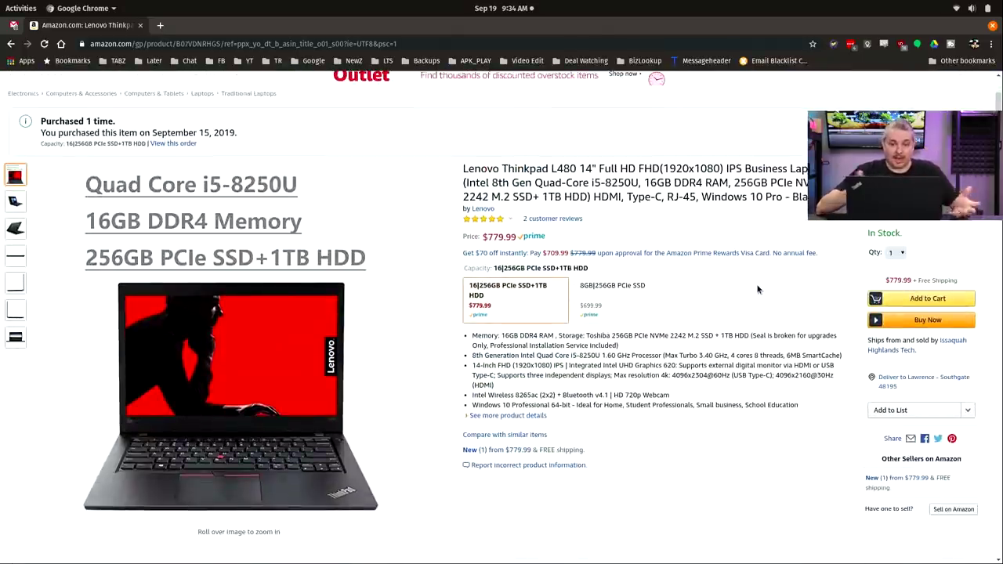
{"action": "scroll", "coordinate": [757, 290], "scroll_direction": "down", "scroll_amount": 2}
{"action": "scroll", "coordinate": [757, 290], "scroll_direction": "up", "scroll_amount": 3}
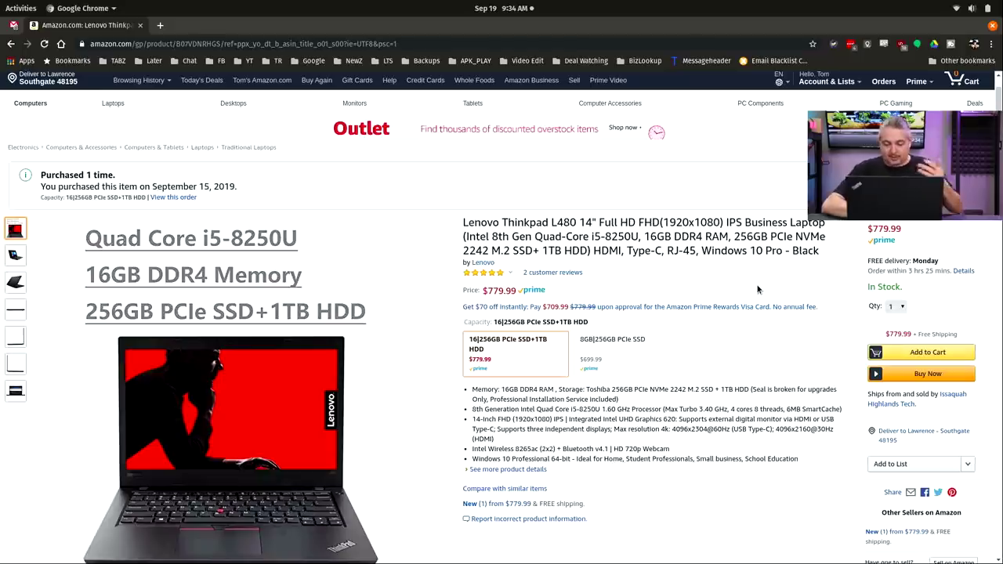
{"action": "scroll", "coordinate": [757, 290], "scroll_direction": "down", "scroll_amount": 4}
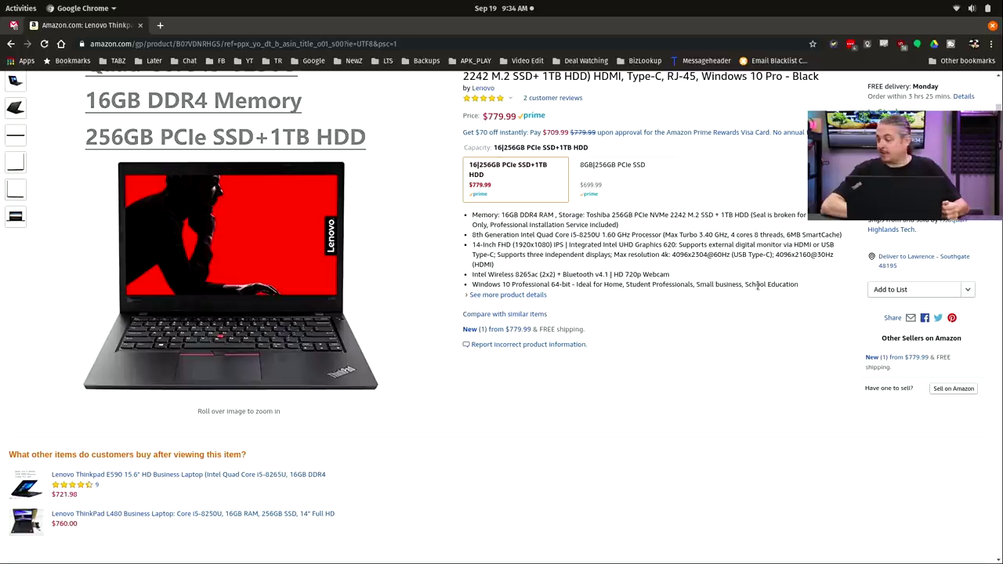
{"action": "scroll", "coordinate": [757, 286], "scroll_direction": "down", "scroll_amount": 15}
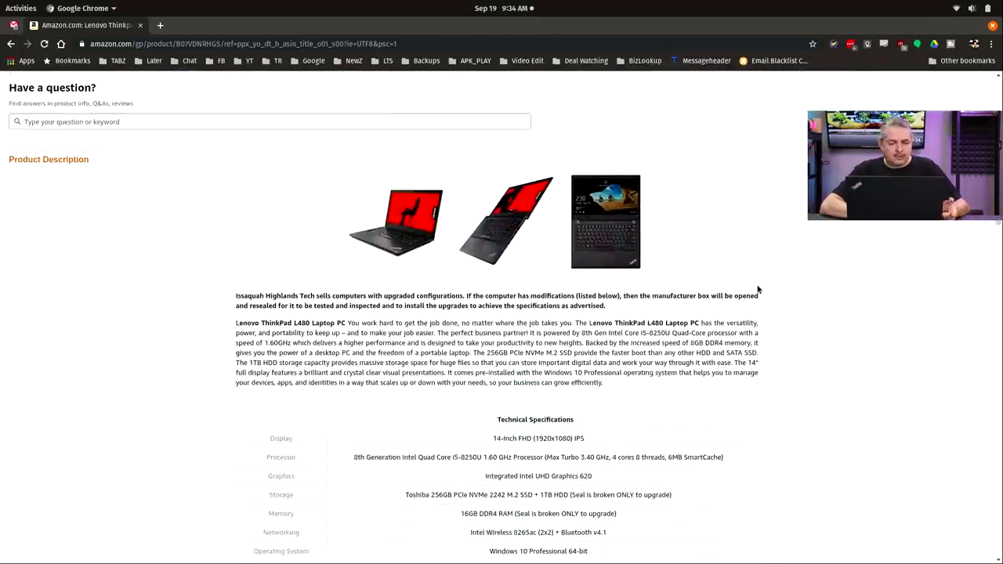
{"action": "scroll", "coordinate": [757, 289], "scroll_direction": "up", "scroll_amount": 15}
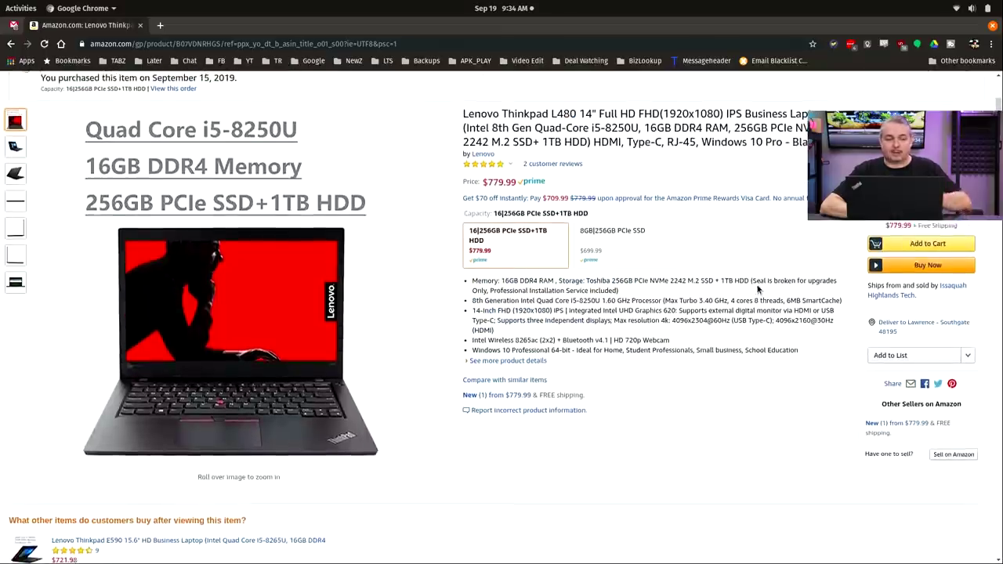
{"action": "scroll", "coordinate": [757, 289], "scroll_direction": "up", "scroll_amount": 2}
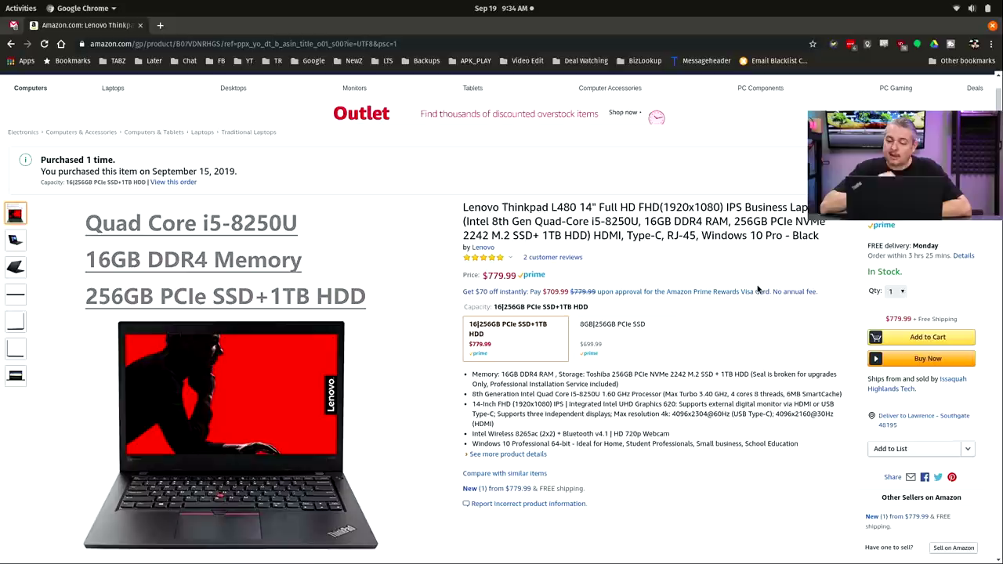
{"action": "scroll", "coordinate": [757, 290], "scroll_direction": "down", "scroll_amount": 3}
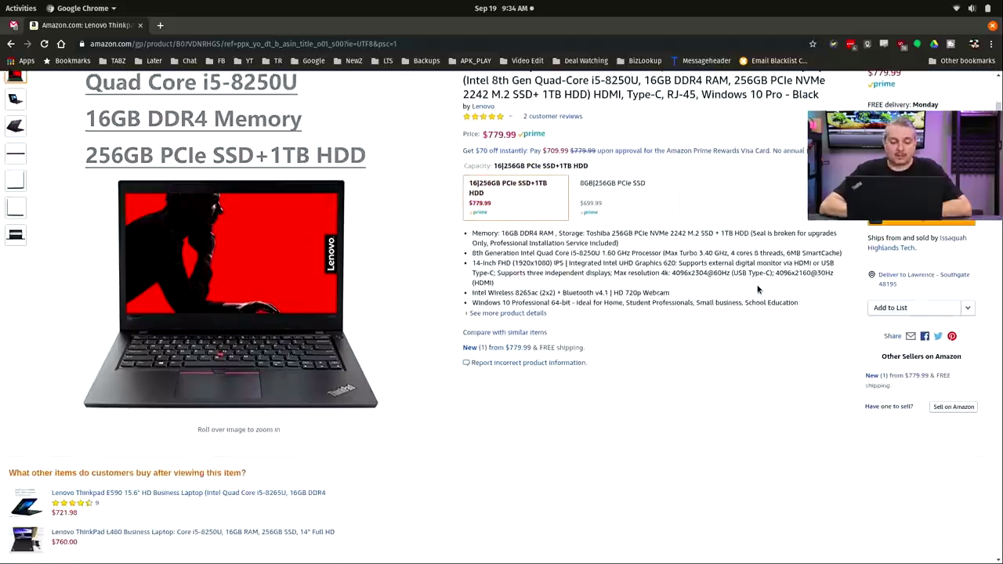
{"action": "scroll", "coordinate": [756, 289], "scroll_direction": "down", "scroll_amount": 20}
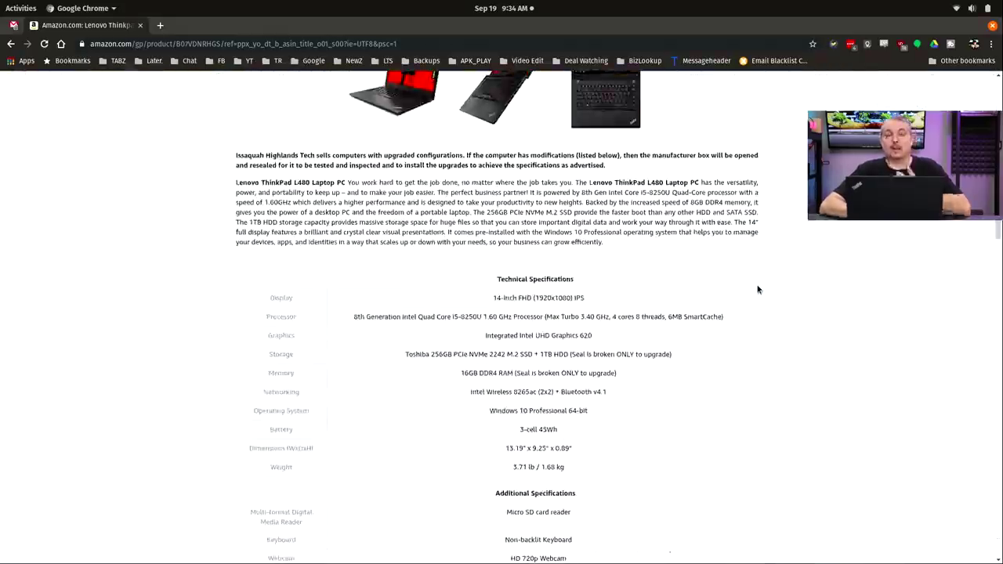
{"action": "scroll", "coordinate": [757, 289], "scroll_direction": "down", "scroll_amount": 3}
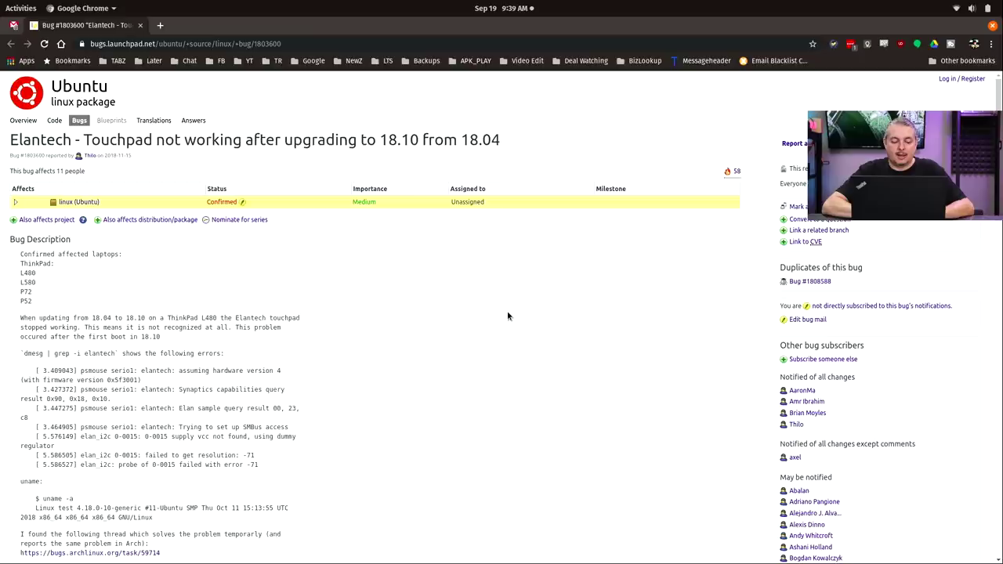
Scroll to comments #20–#21 with the psmouse.elantech_smbus=0 fix, then switch to the Terminal.
{"action": "scroll", "coordinate": [508, 316], "scroll_direction": "down", "scroll_amount": 20}
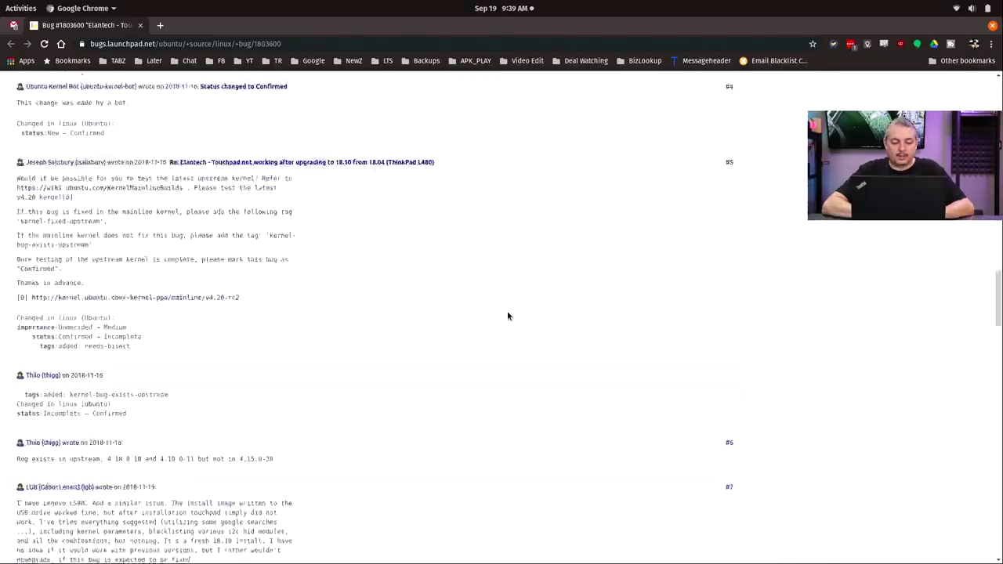
{"action": "scroll", "coordinate": [507, 315], "scroll_direction": "down", "scroll_amount": 10}
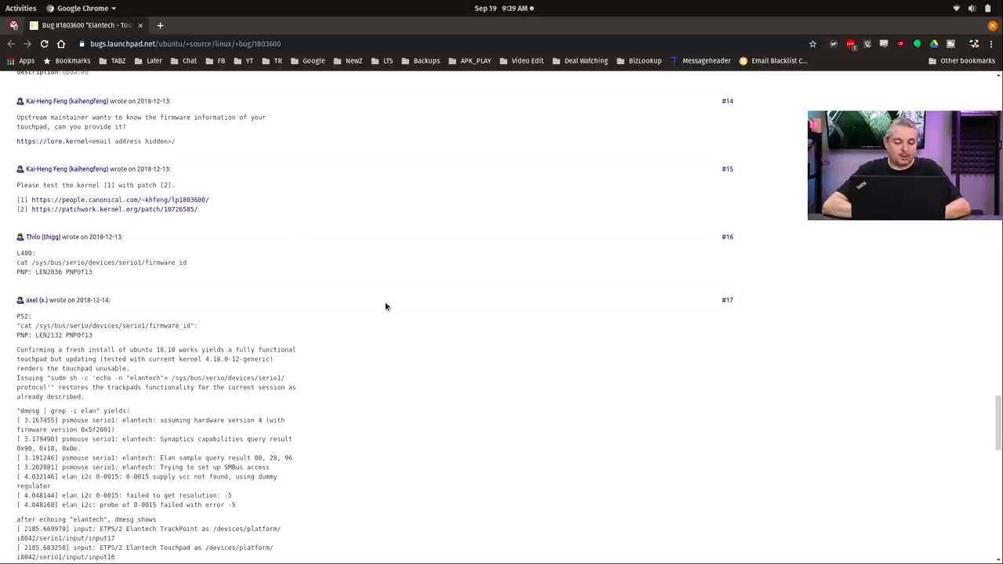
{"action": "scroll", "coordinate": [384, 307], "scroll_direction": "down", "scroll_amount": 15}
{"action": "scroll", "coordinate": [385, 306], "scroll_direction": "up", "scroll_amount": 4}
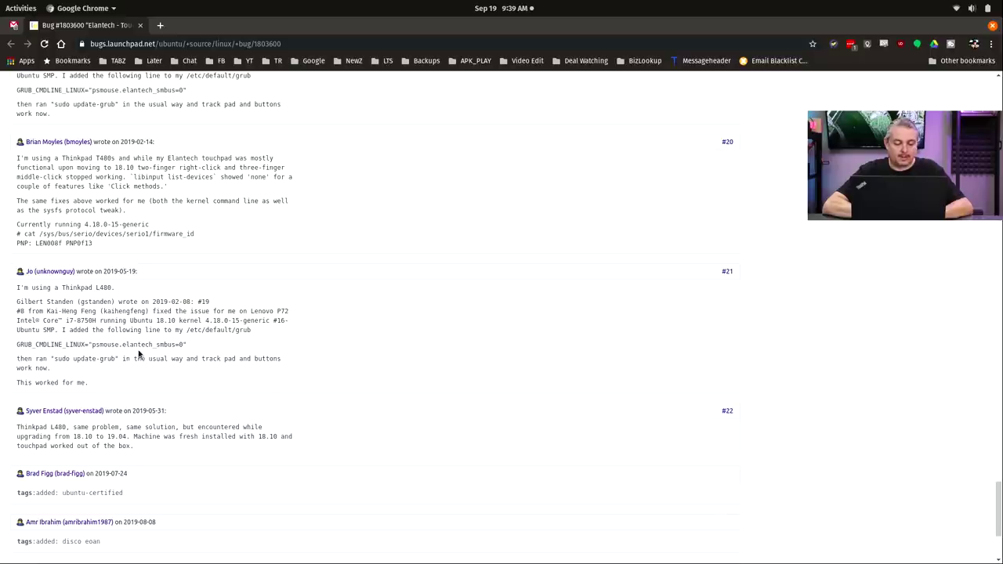
{"action": "key", "text": "alt+Tab"}
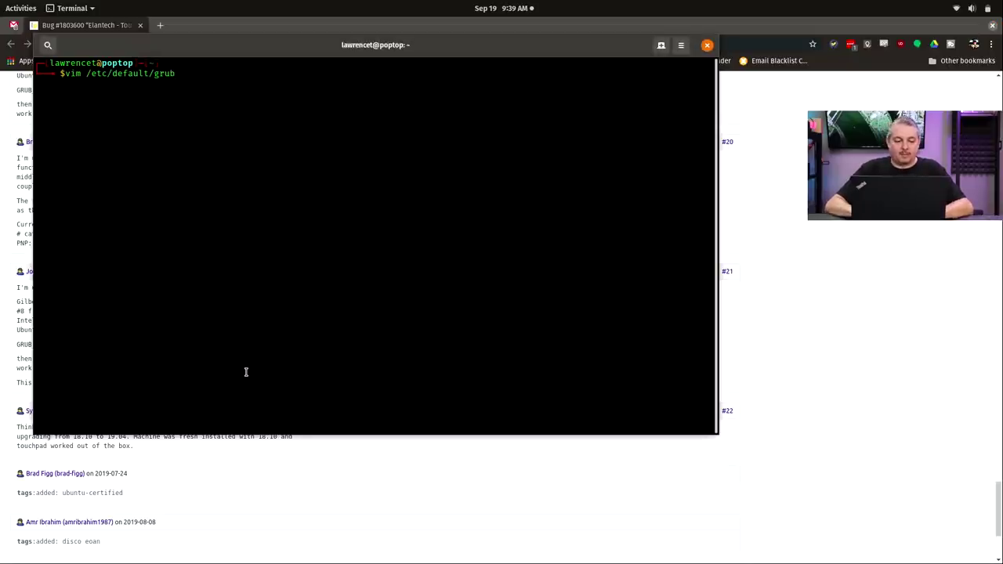
Check /etc/default/grub in sudo vim for GRUB_CMDLINE_LINUX="psmouse.elantech_smbus=0", quit, and begin sudo update-grub.
{"action": "type", "text": "sudo"}
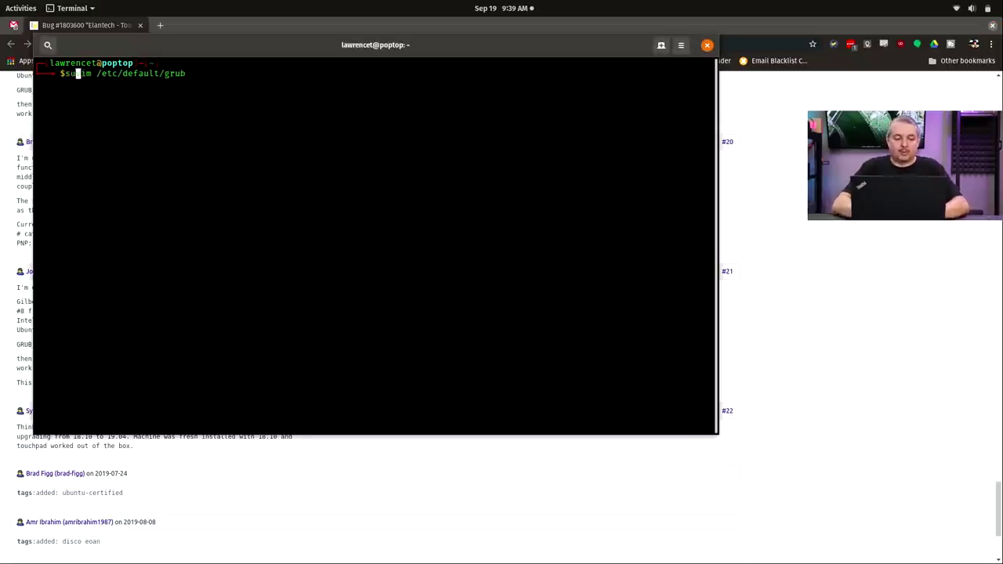
{"action": "key", "text": "Return"}
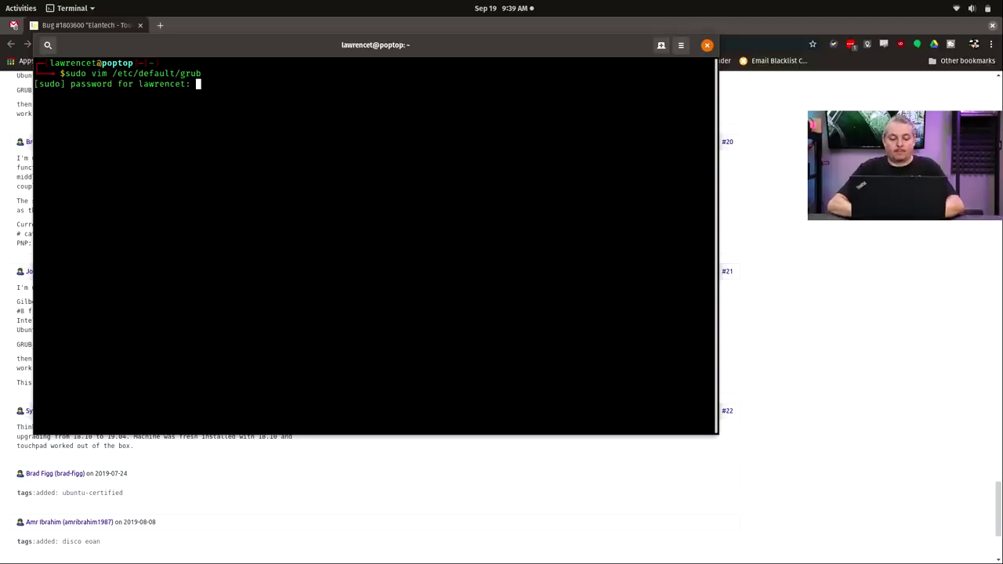
{"action": "key", "text": "Return"}
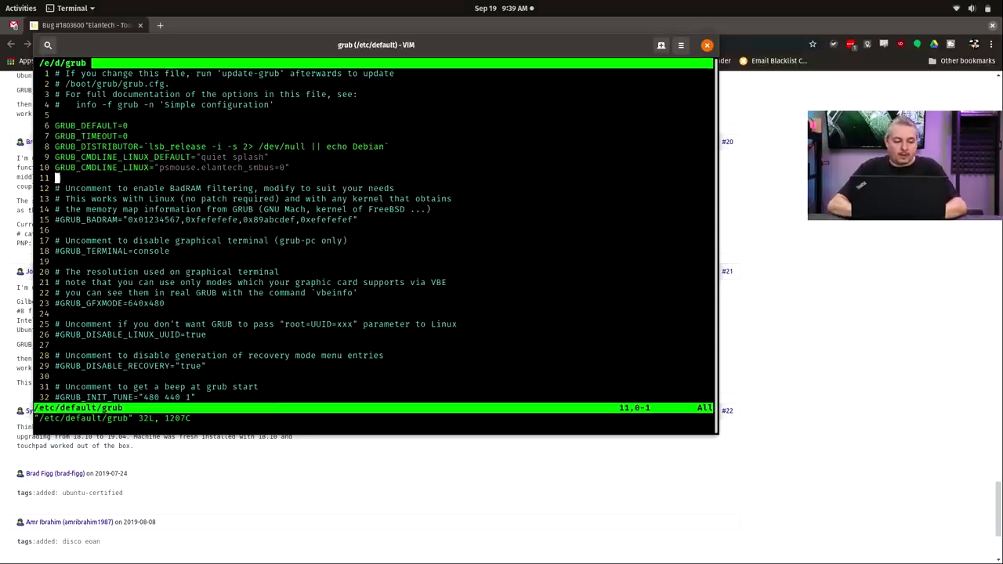
{"action": "key", "text": "Up"}
{"action": "key", "text": "Right"}
{"action": "key", "text": "Right"}
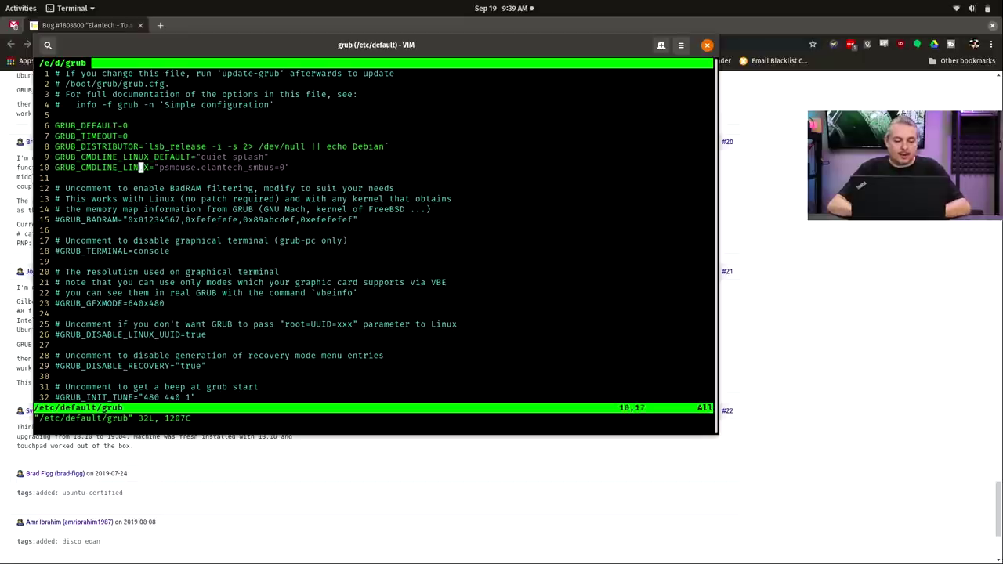
{"action": "key", "text": "Right"}
{"action": "key", "text": "Right"}
{"action": "key", "text": "Right"}
{"action": "key", "text": "Right"}
{"action": "key", "text": "Right"}
{"action": "key", "text": "Right"}
{"action": "key", "text": "Right"}
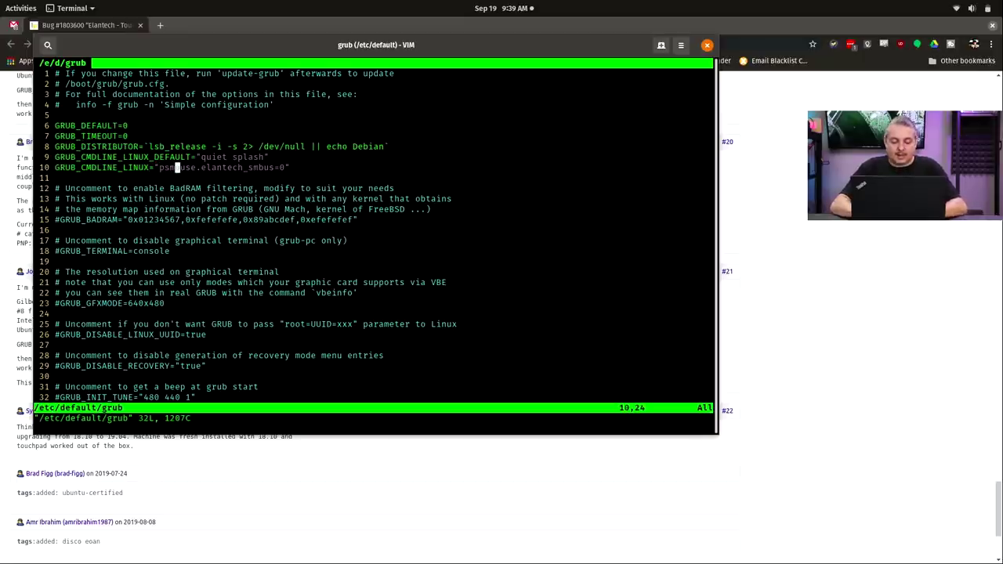
{"action": "type", "text": ":q!"}
{"action": "key", "text": "Return"}
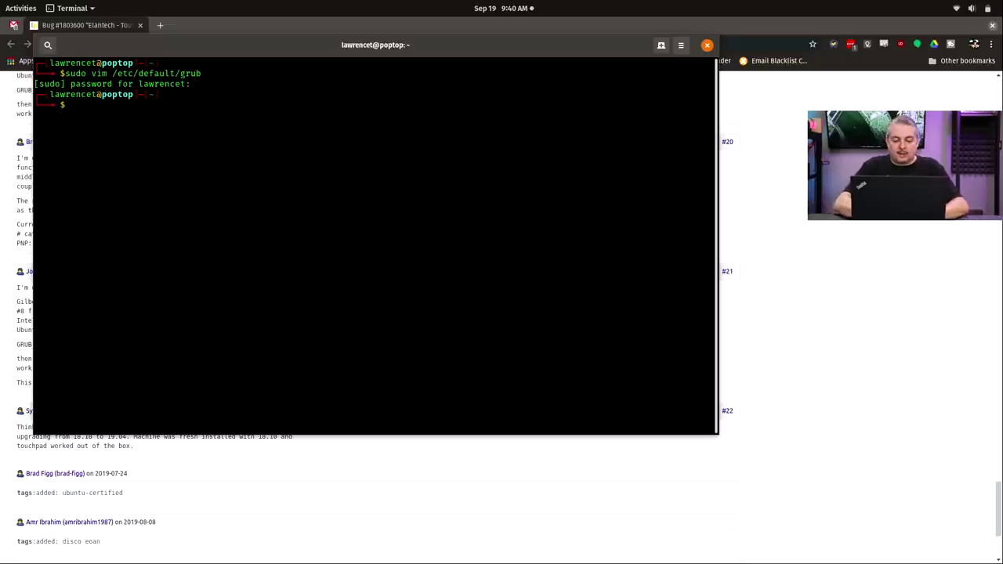
{"action": "type", "text": "sudo upf"}
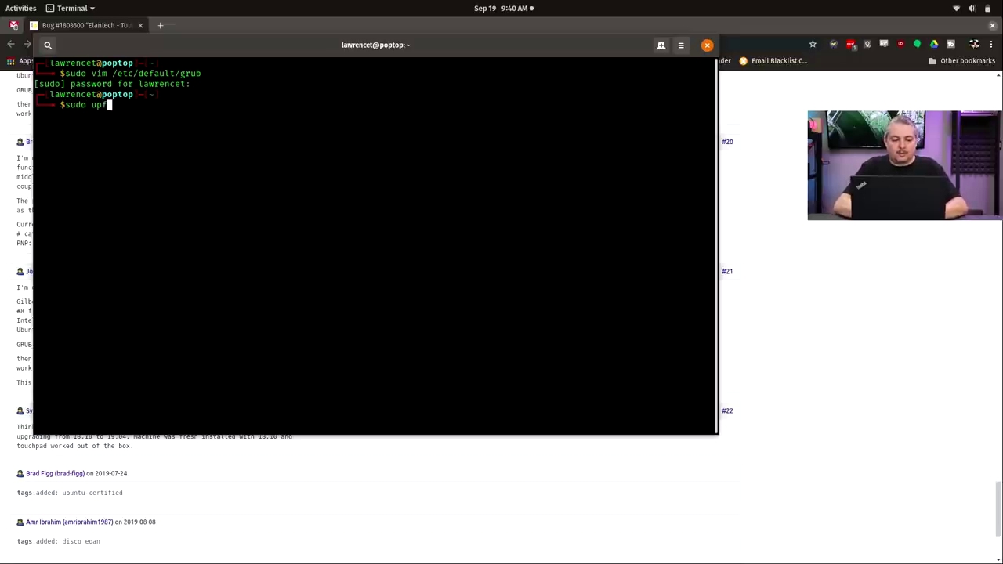
{"action": "key", "text": "BackSpace"}
{"action": "type", "text": "date-g"}
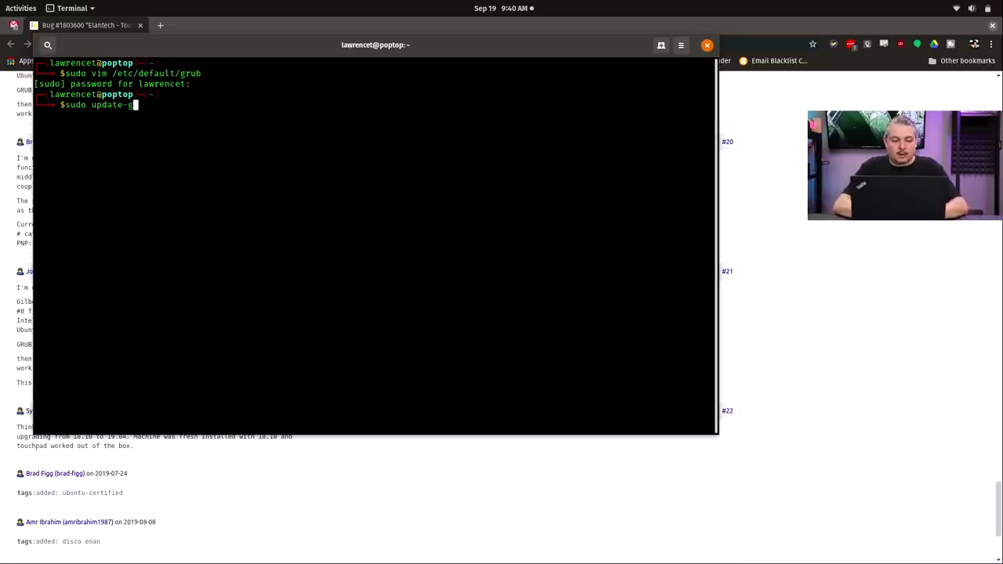
{"action": "type", "text": "rub"}
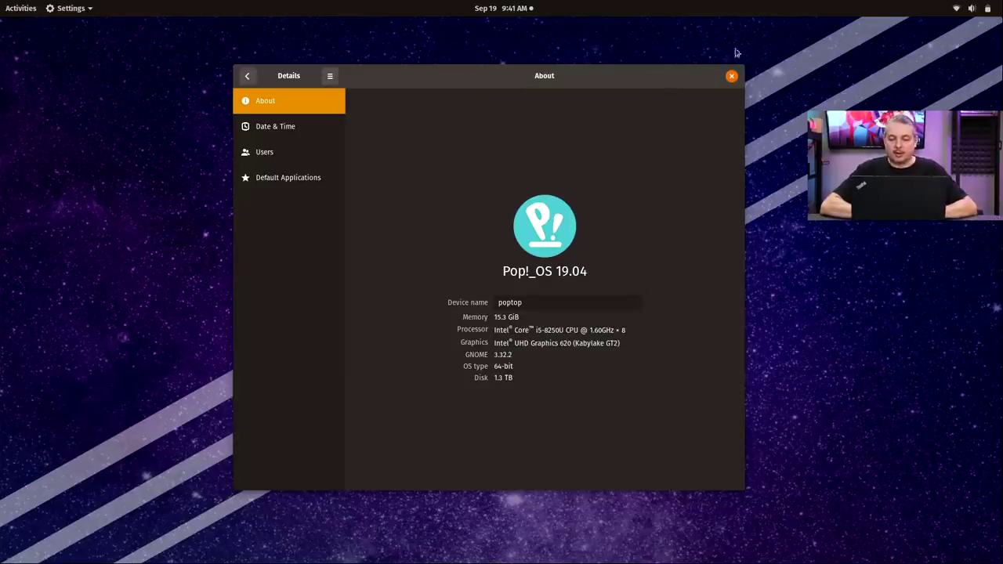
Bring up the Power Off confirmation from the top-right system menu.
{"action": "left_click", "coordinate": [997, 13]}
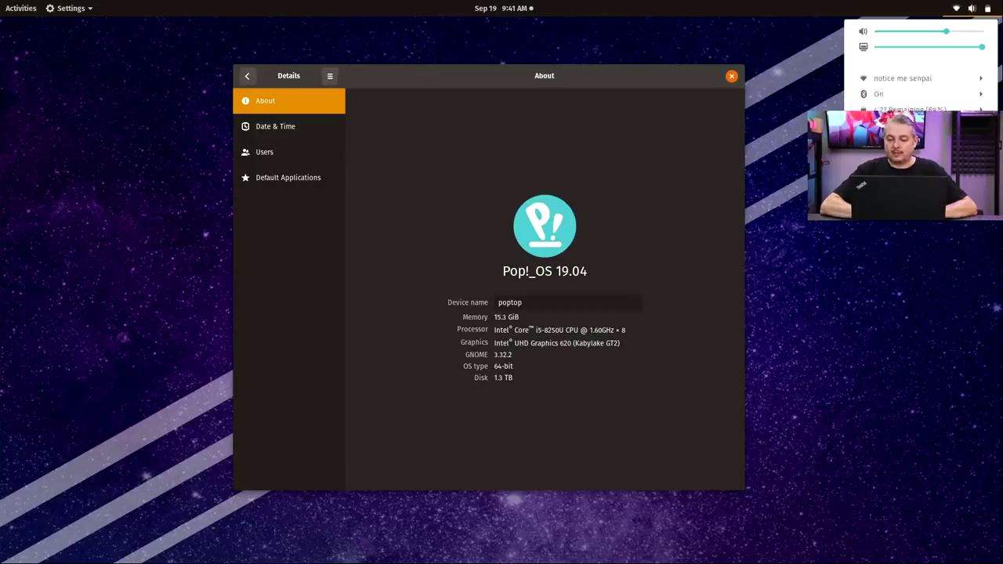
{"action": "left_click", "coordinate": [963, 89]}
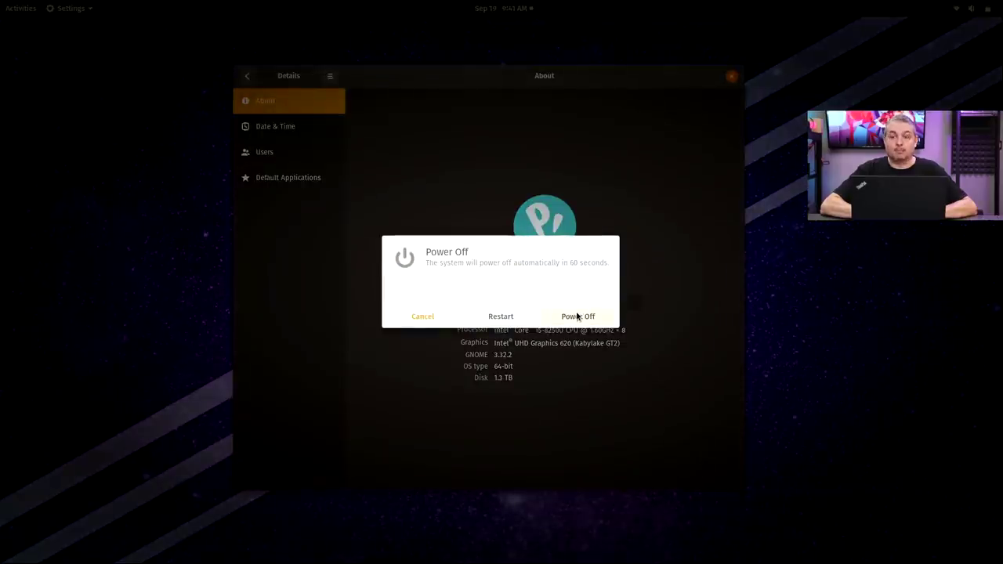
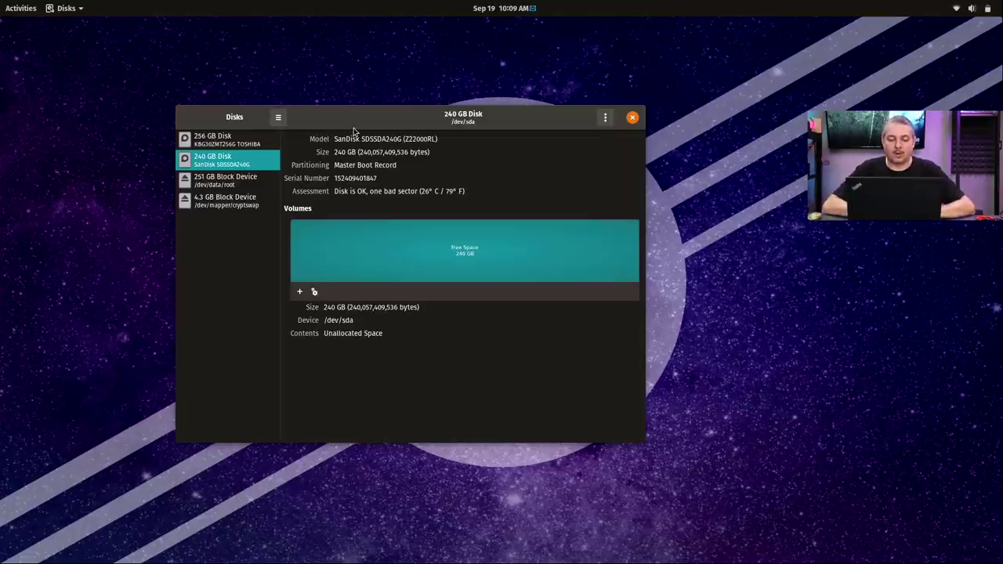
Move the Disks window toward centre and select the 256 GB Toshiba disk to show its Ext4, LUKS and swap partitions.
{"action": "left_click_drag", "start_coordinate": [357, 125], "coordinate": [407, 145]}
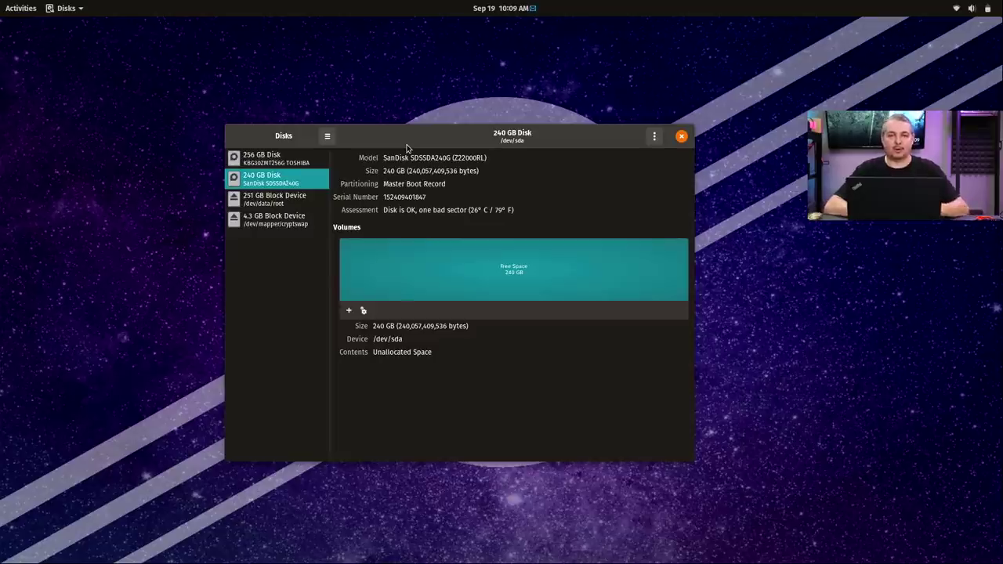
{"action": "left_click", "coordinate": [282, 161]}
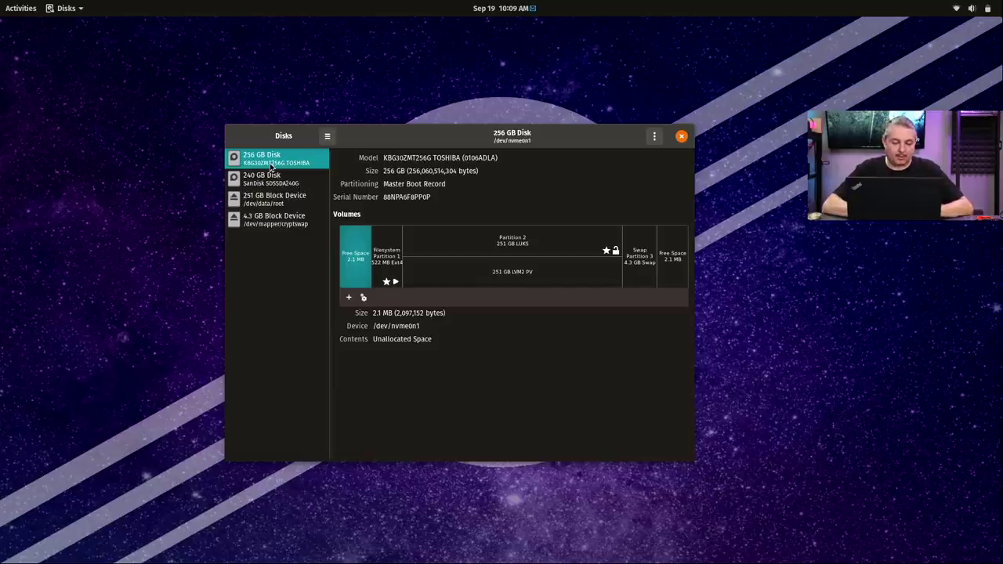
Select the 240 GB SanDisk drive to show it as entirely unallocated free space.
{"action": "left_click", "coordinate": [270, 184]}
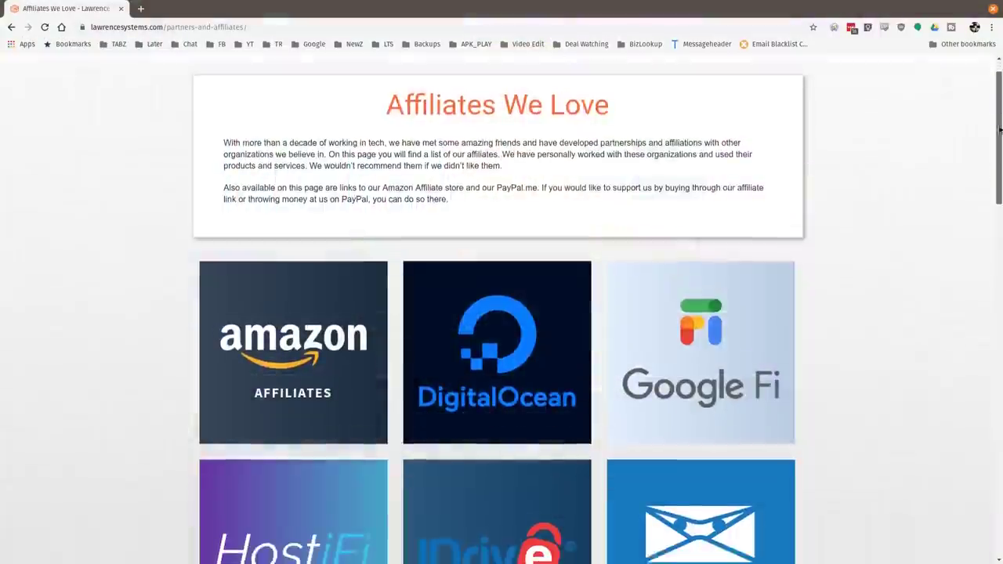
{"action": "scroll", "coordinate": [989, 215], "scroll_direction": "down", "scroll_amount": 5}
{"action": "scroll", "coordinate": [989, 235], "scroll_direction": "down", "scroll_amount": 4}
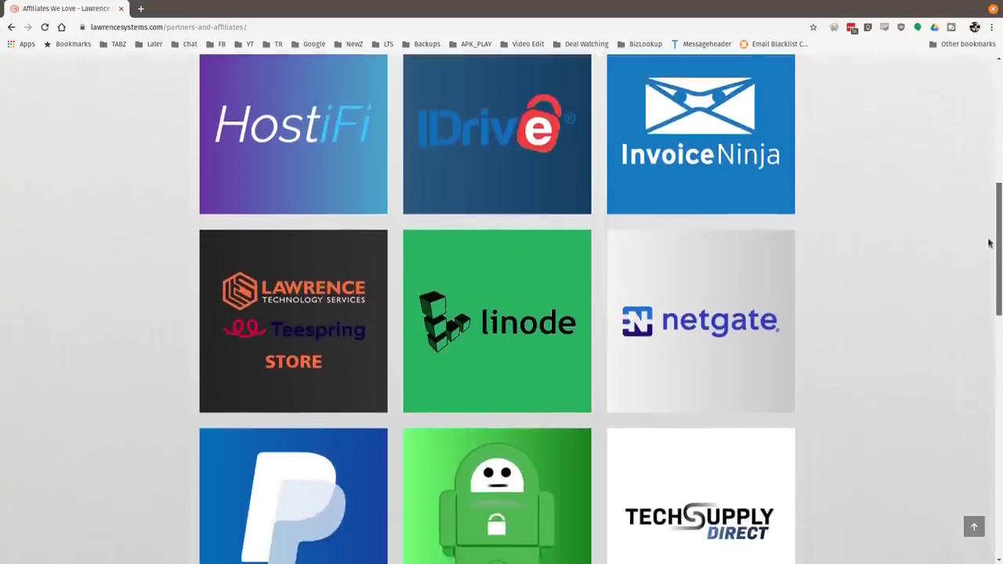